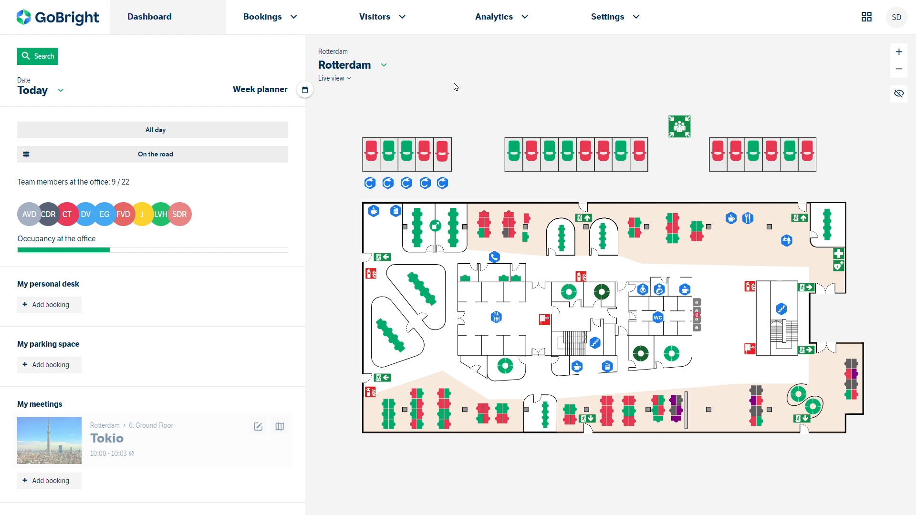
# Open the Park settings, start a new parking space and examine its form fields, including the location choices.
pyautogui.click(619, 21)
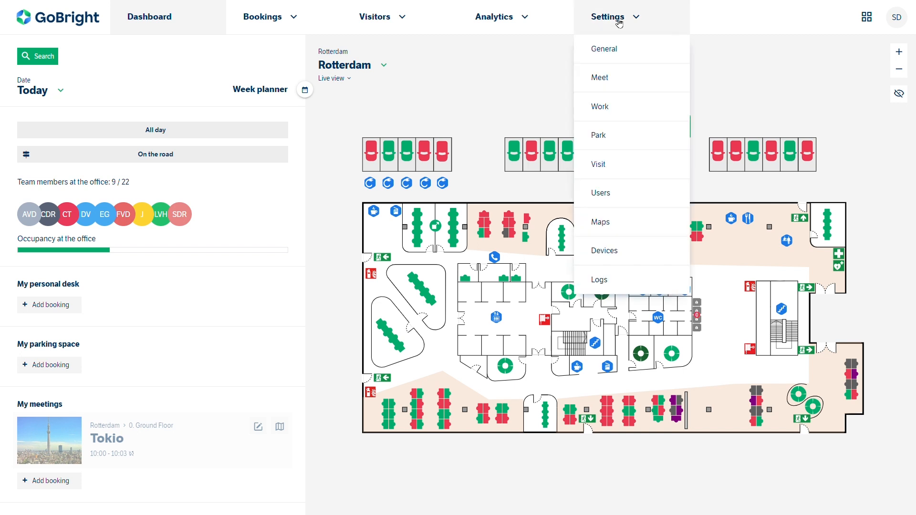
pyautogui.click(601, 139)
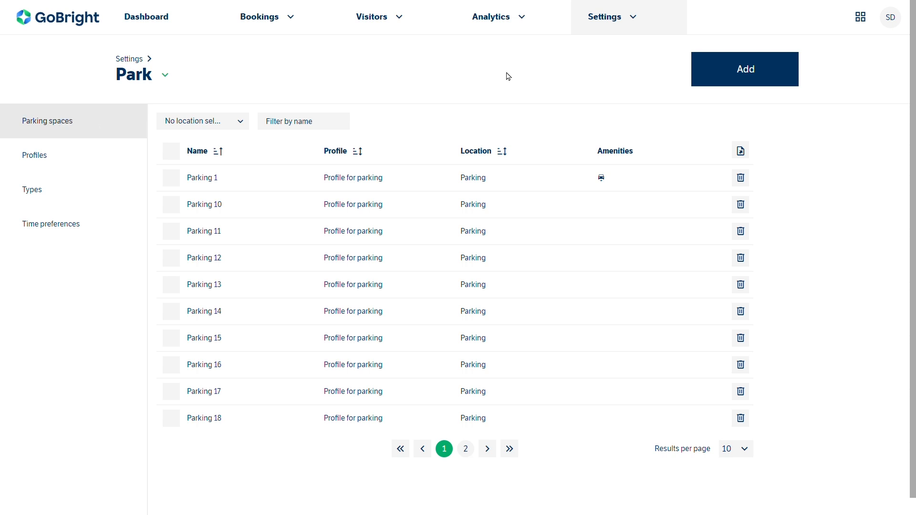
pyautogui.click(758, 72)
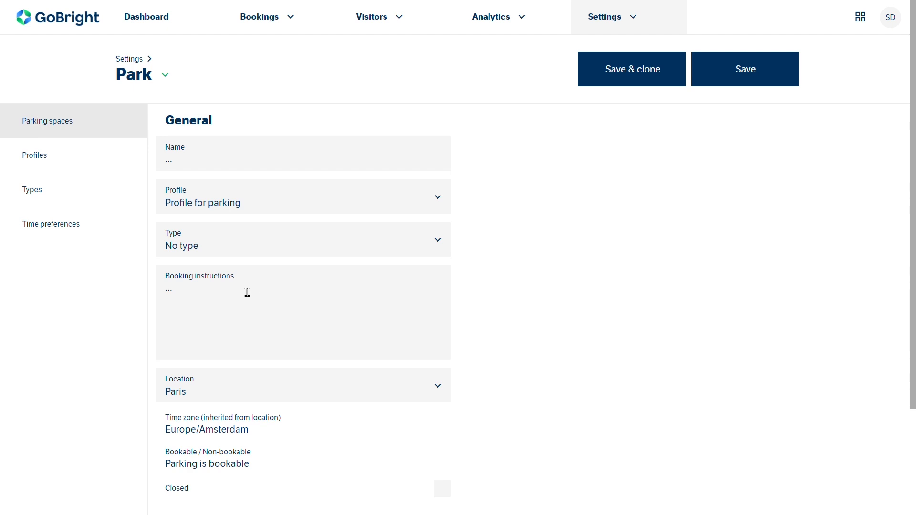
pyautogui.scroll(-3, 247, 293)
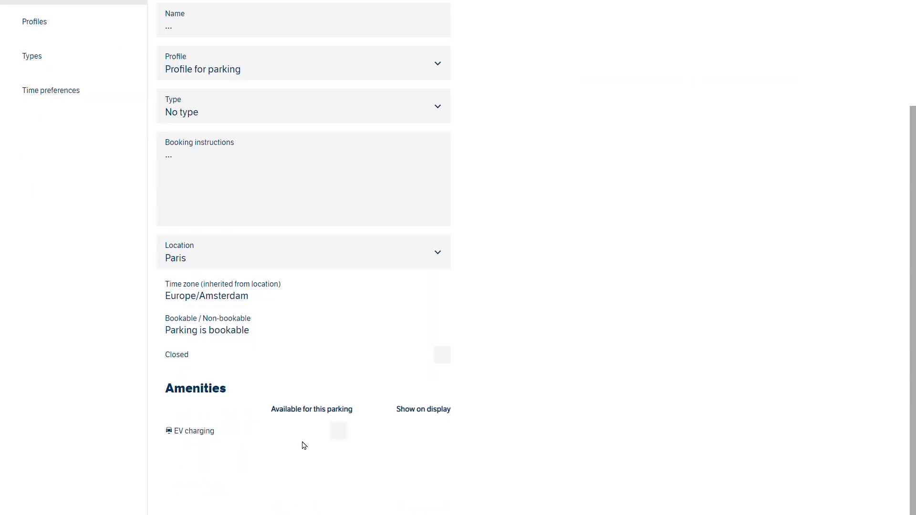
pyautogui.click(329, 261)
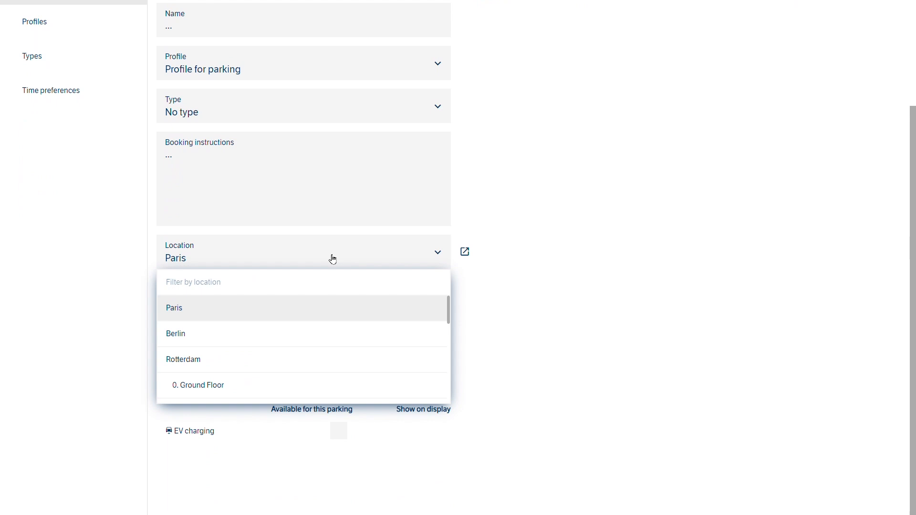
pyautogui.click(333, 260)
pyautogui.scroll(3, 544, 242)
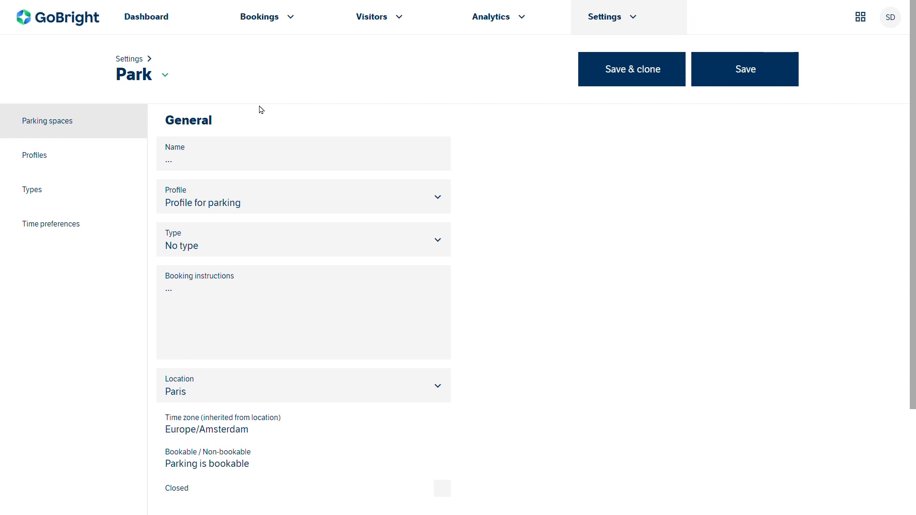
# Open the parking profile "Profile for parking" and set its license plate mode to Required.
pyautogui.click(35, 156)
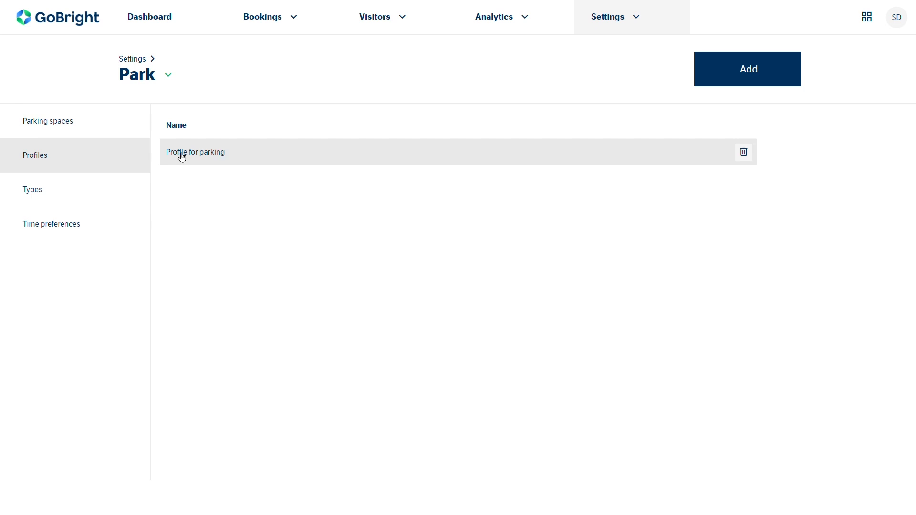
pyautogui.click(216, 154)
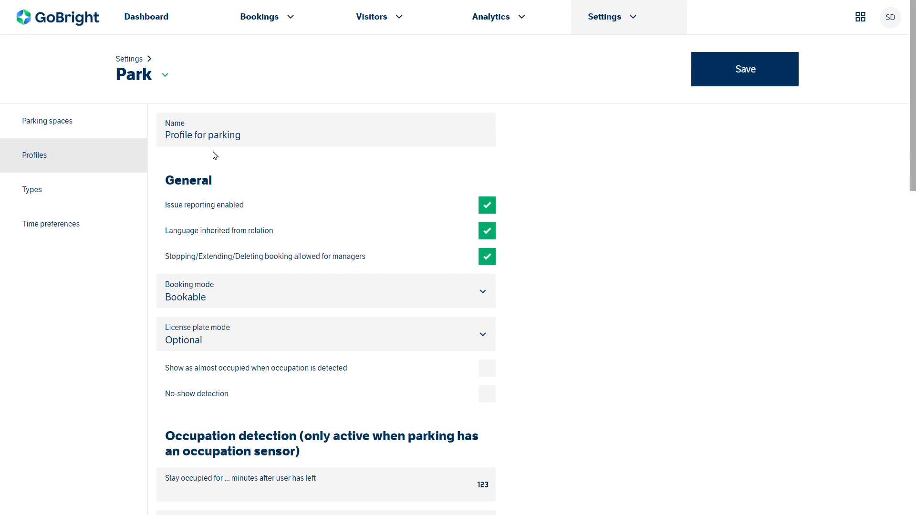
pyautogui.scroll(-3, 350, 180)
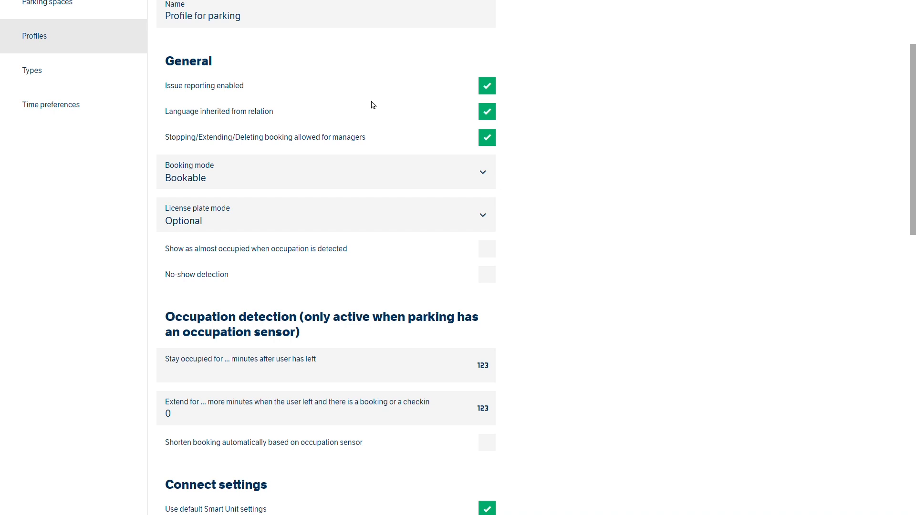
pyautogui.click(226, 224)
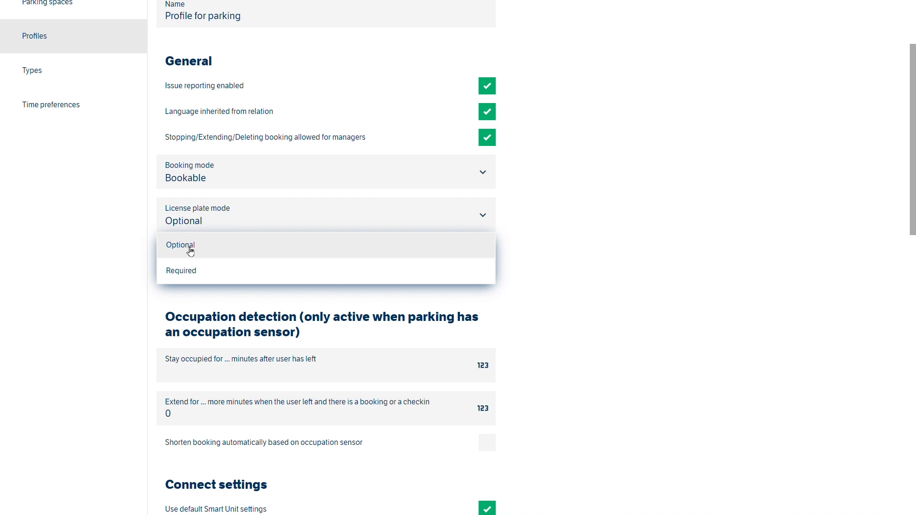
pyautogui.click(194, 278)
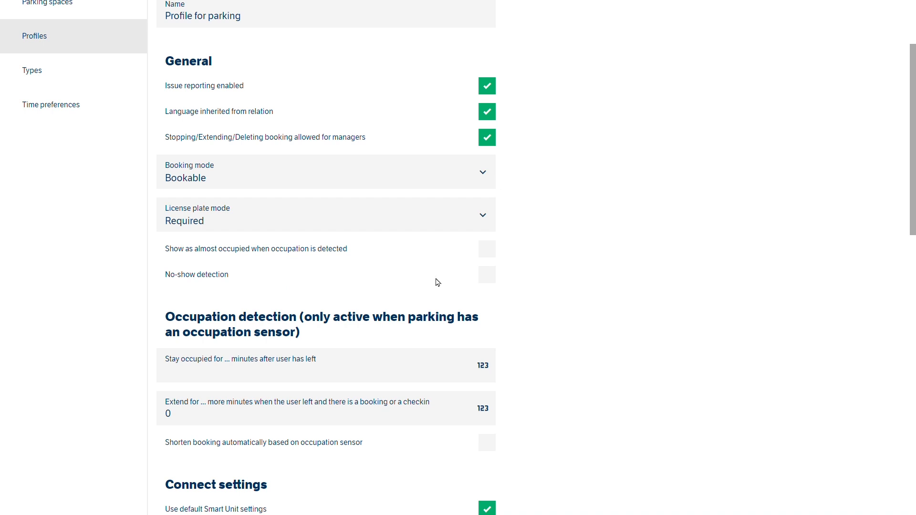
# Enable no-show detection with confirmation windows of 5 minutes before and 30 minutes after booking start, and allow confirmation by portal or app.
pyautogui.click(496, 276)
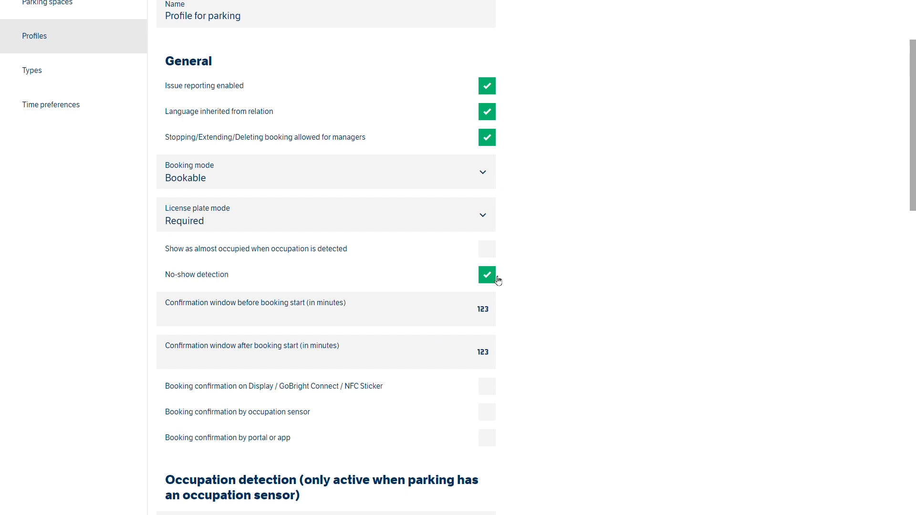
pyautogui.click(204, 325)
pyautogui.write('5')
pyautogui.click(230, 367)
pyautogui.write('30')
pyautogui.click(488, 442)
pyautogui.scroll(-3, 591, 279)
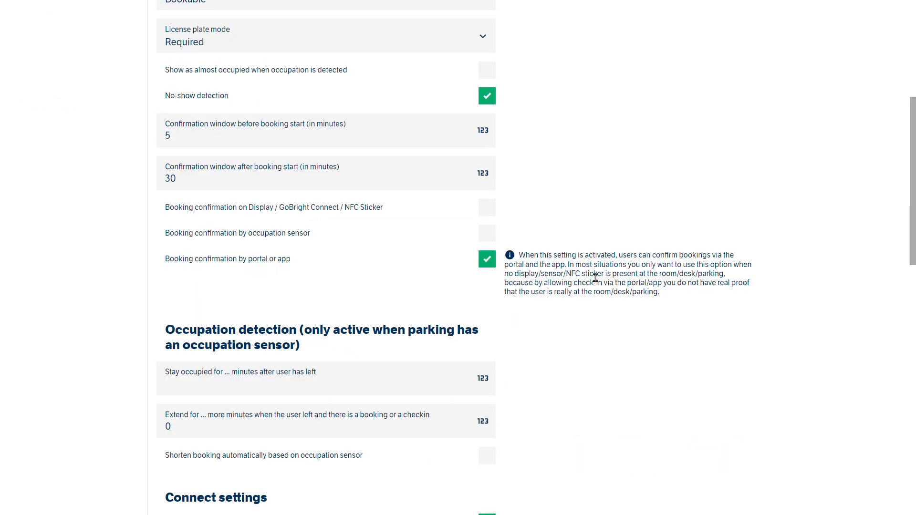
pyautogui.scroll(-3, 595, 276)
pyautogui.scroll(-2, 590, 269)
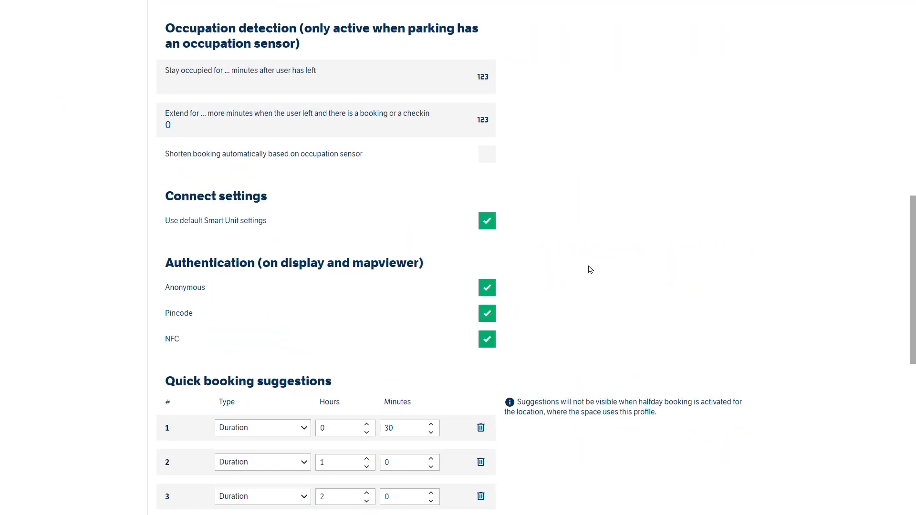
pyautogui.scroll(10, 592, 267)
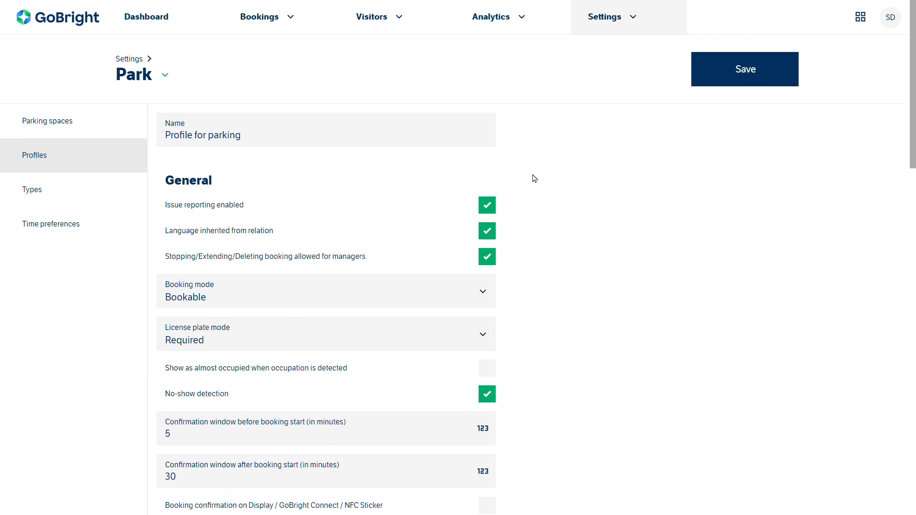
# Add a parking type named "Wide space" and save it.
pyautogui.click(39, 192)
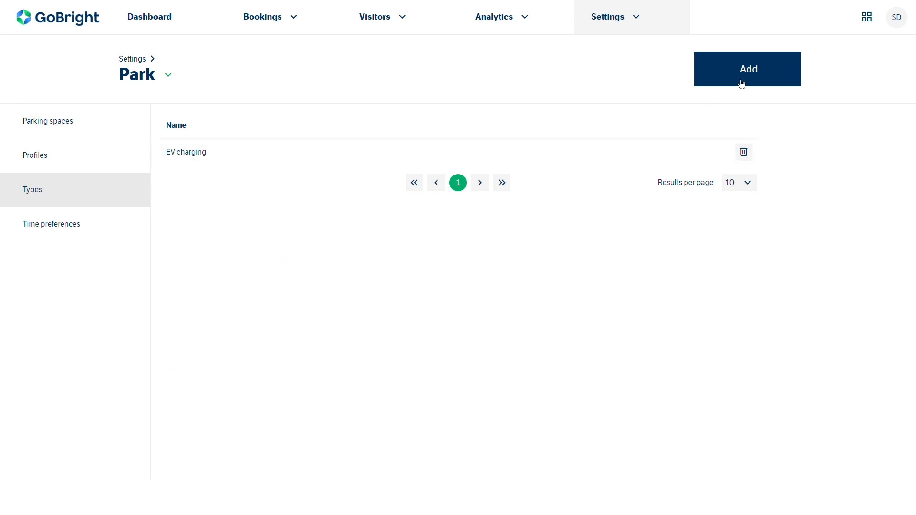
pyautogui.click(778, 75)
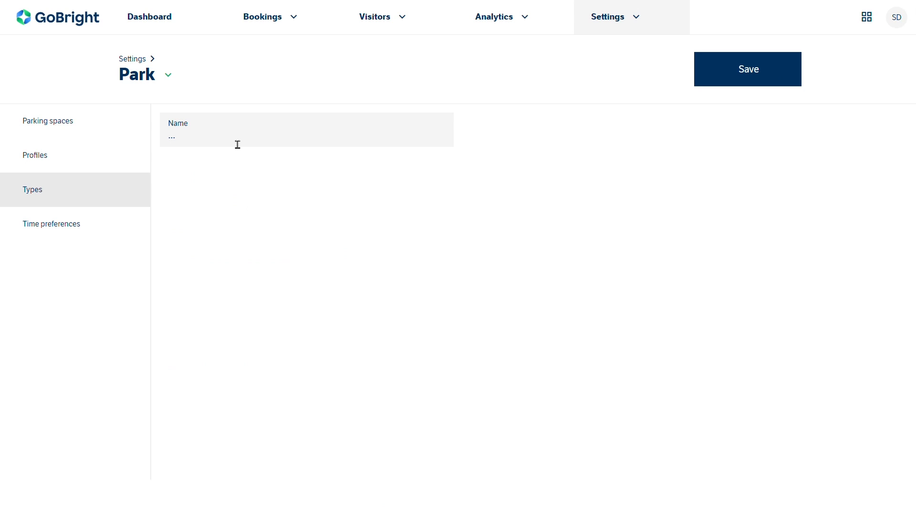
pyautogui.write('Wide space')
pyautogui.click(777, 76)
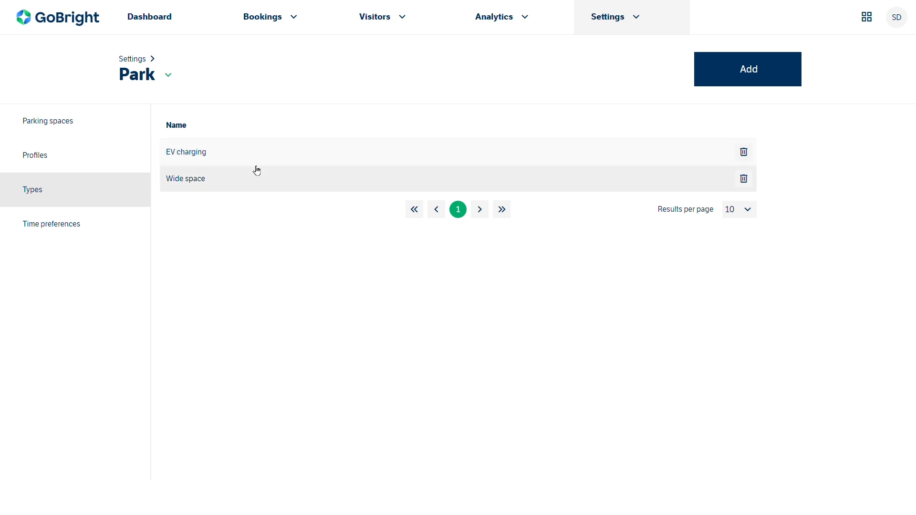
# Examine the Exact time, Half day and All day modes in the parking time preferences and return to the dashboard.
pyautogui.click(76, 229)
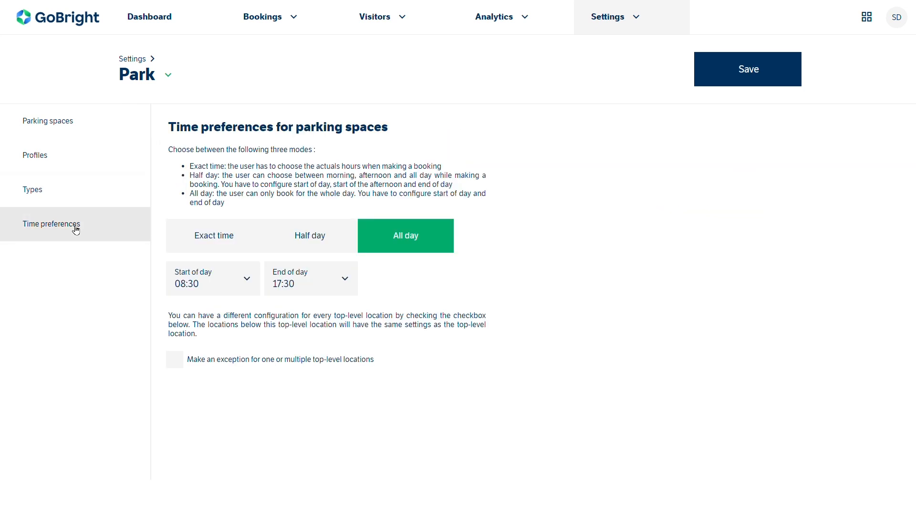
pyautogui.click(224, 246)
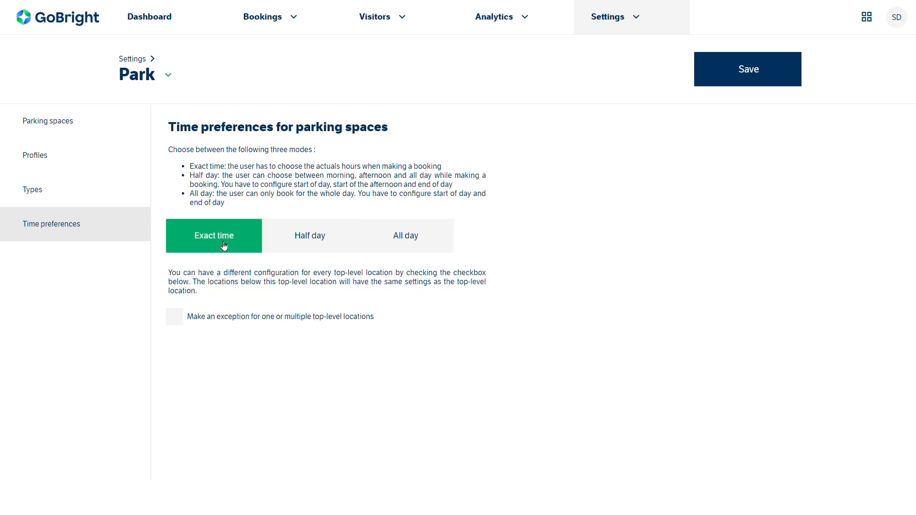
pyautogui.click(305, 241)
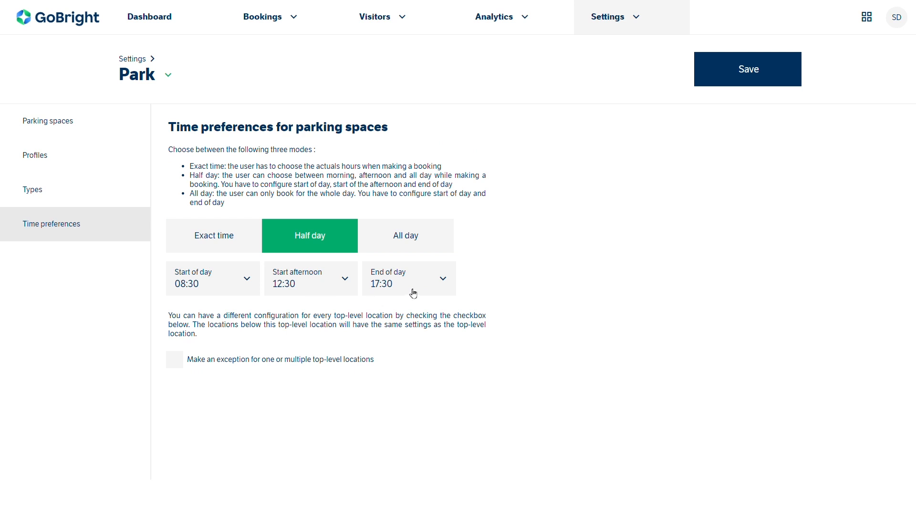
pyautogui.click(420, 235)
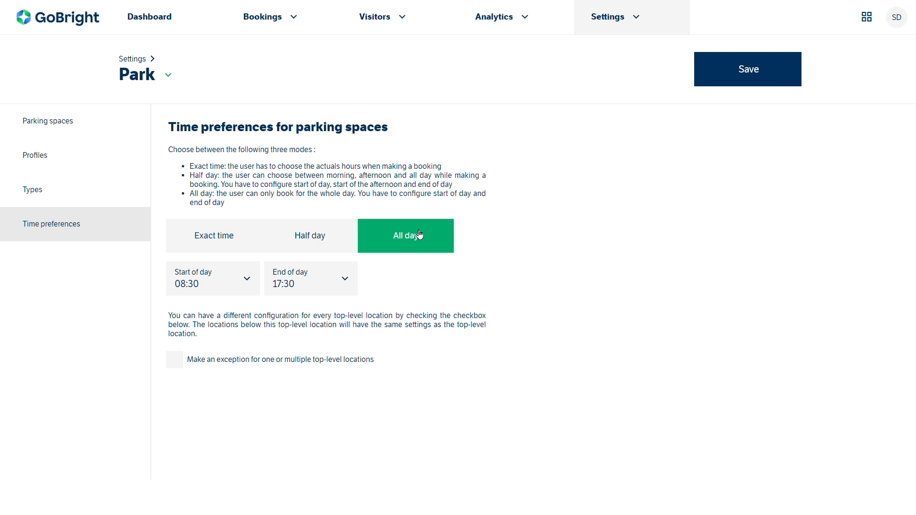
pyautogui.click(169, 24)
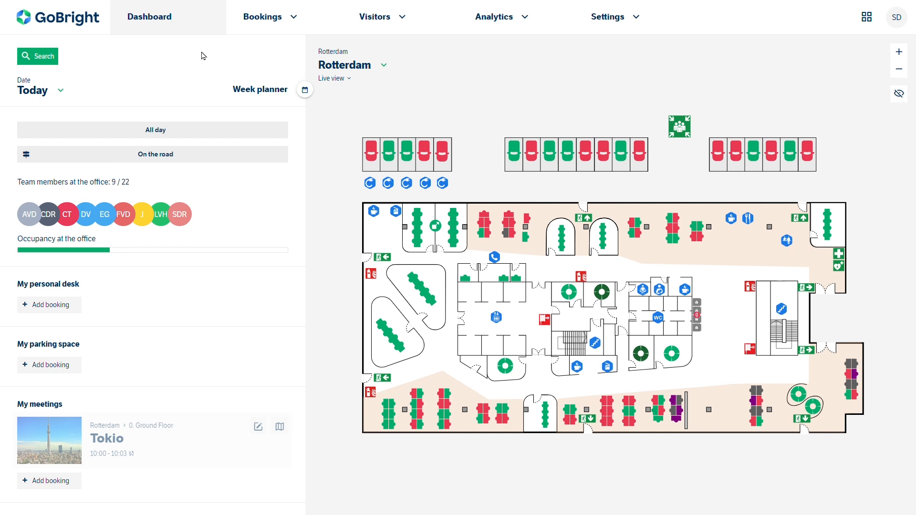